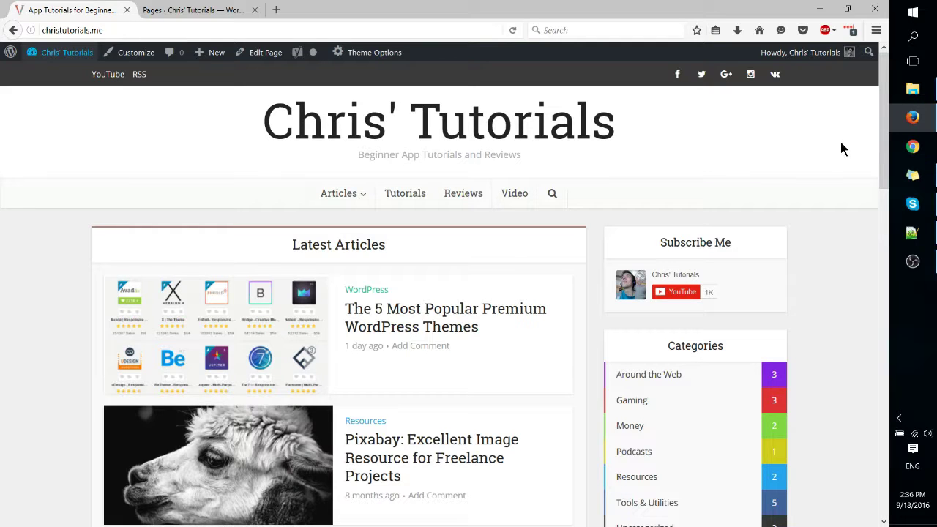
Scroll through the front page modules, highlighting the Latest Articles and YouTube module headings.
scroll(840, 149, "down", 5)
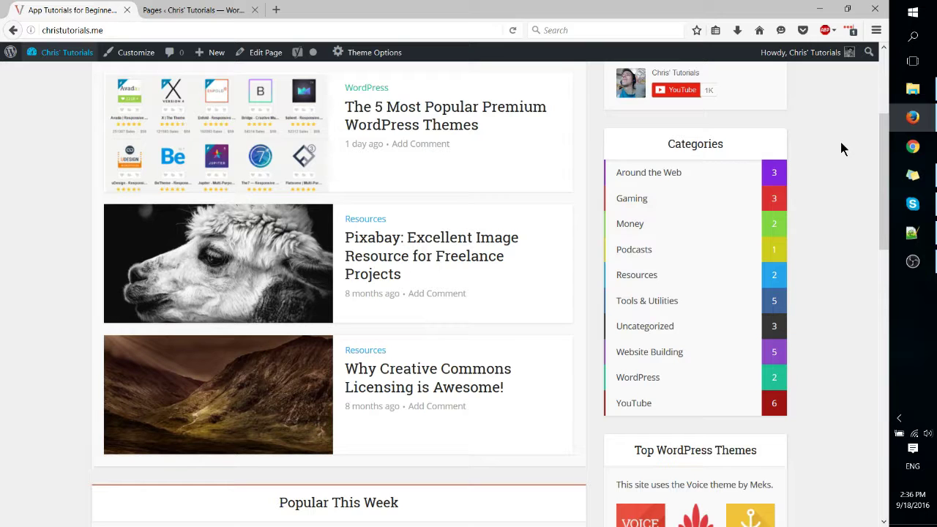
scroll(841, 149, "up", 3)
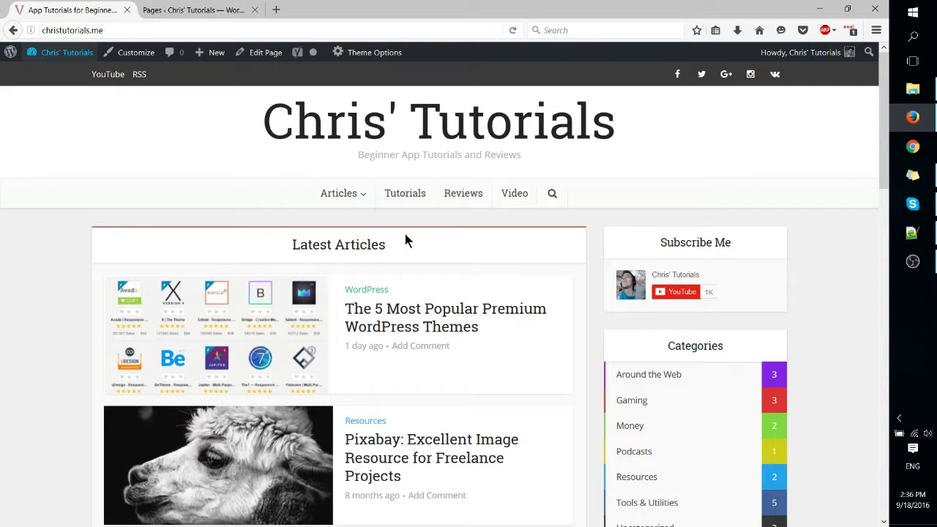
scroll(404, 234, "down", 2)
left_click_drag(470, 98, 170, 109)
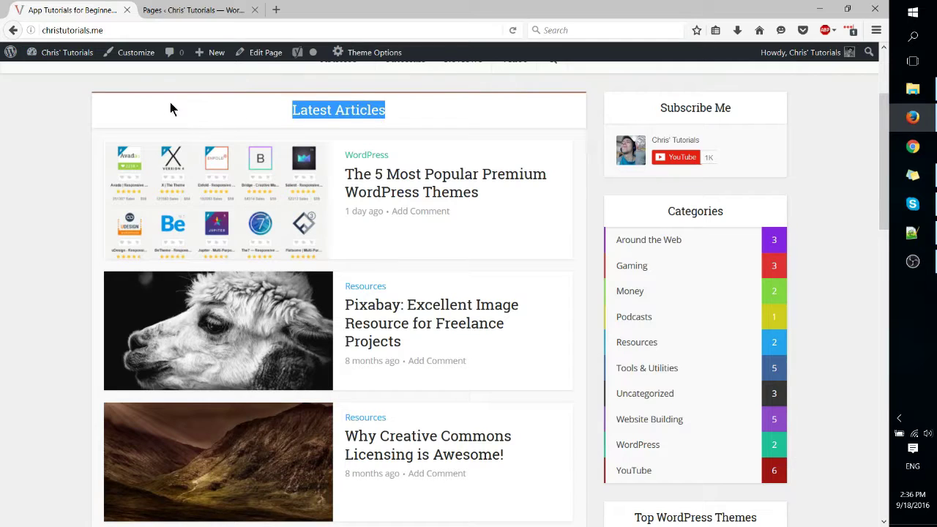
left_click(299, 109)
left_click_drag(295, 110, 402, 123)
scroll(402, 126, "down", 5)
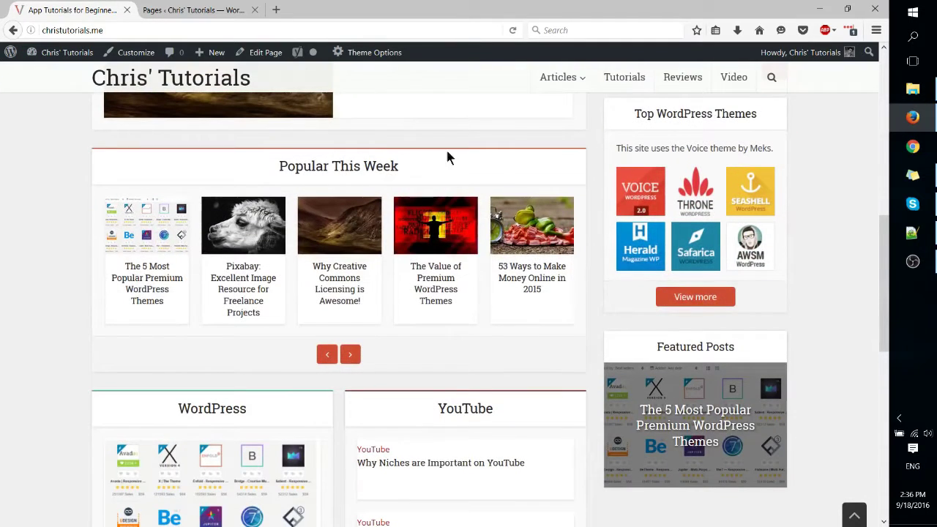
left_click_drag(257, 164, 426, 167)
scroll(426, 167, "down", 3)
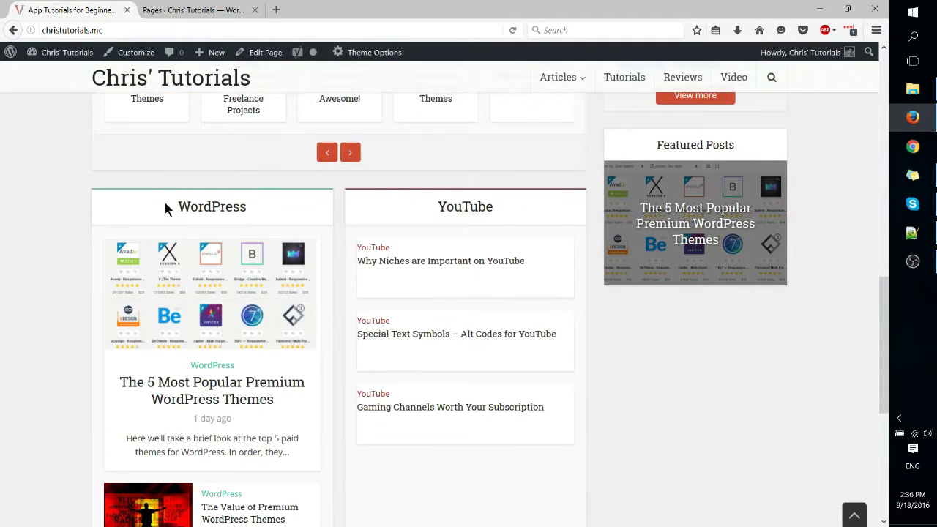
left_click_drag(167, 207, 258, 206)
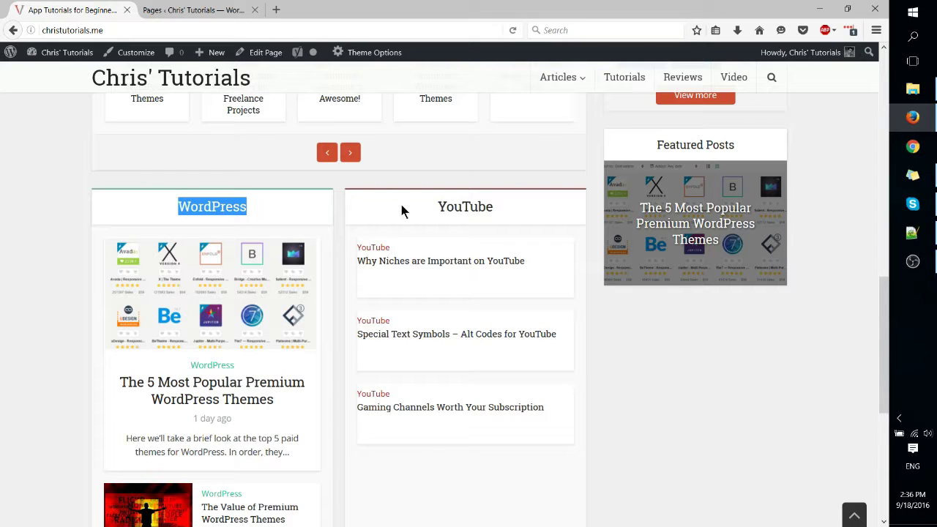
left_click_drag(432, 207, 492, 207)
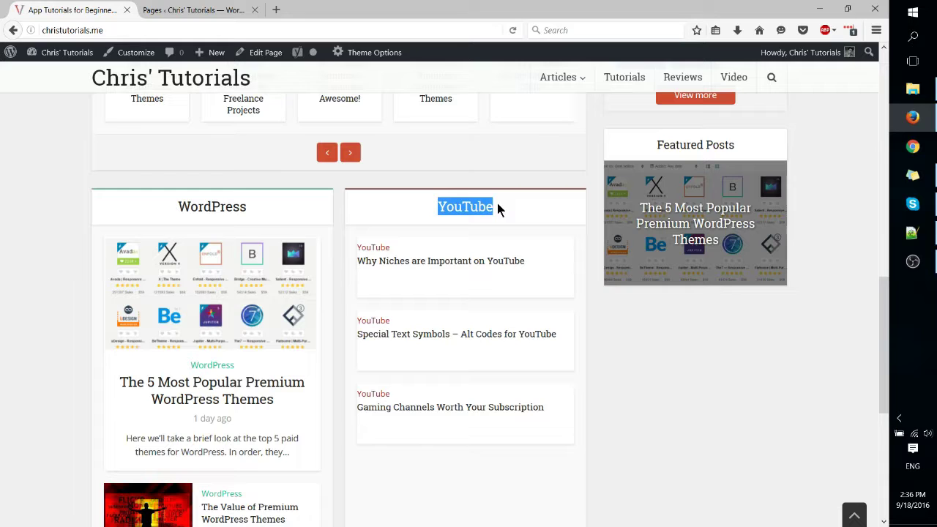
Edit the App Tutorials for Beginners page, then return to highlight the WordPress module heading.
left_click(237, 12)
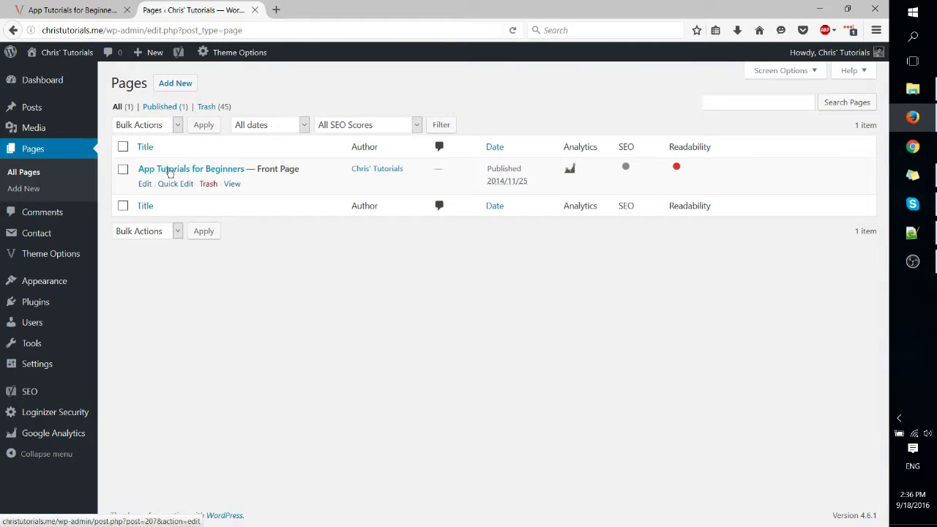
left_click(145, 184)
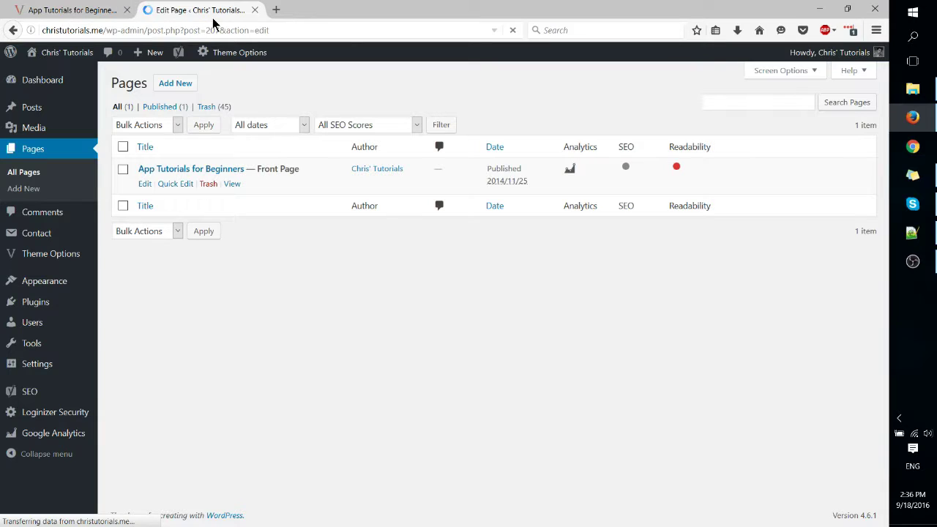
left_click(73, 10)
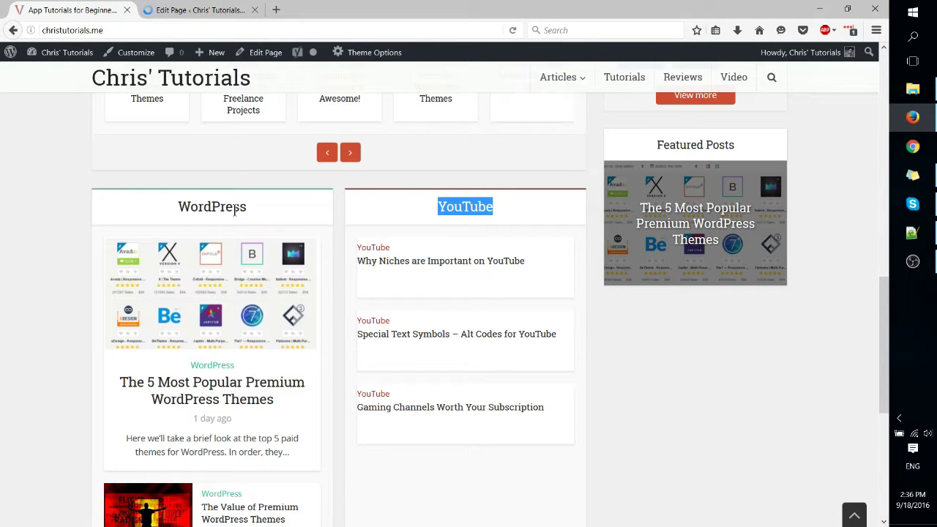
left_click(236, 210)
left_click_drag(180, 210, 288, 232)
left_click(265, 210)
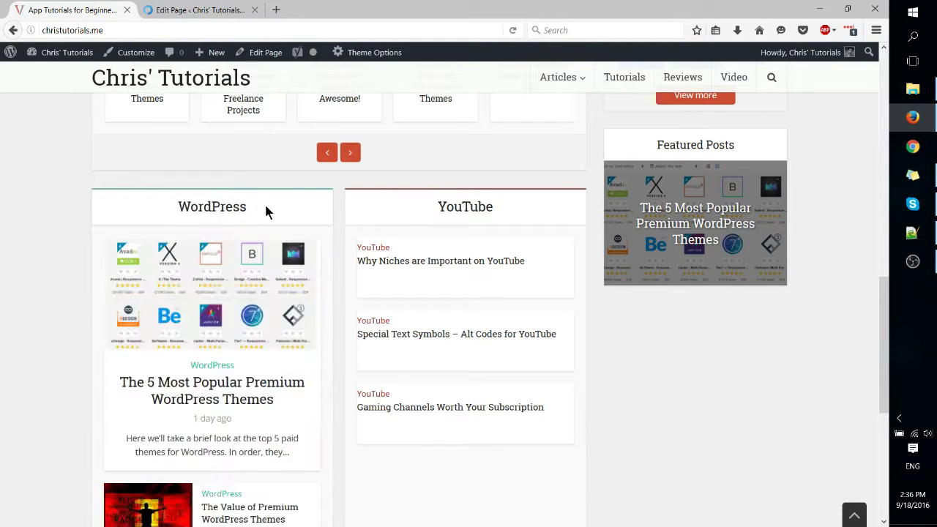
left_click_drag(454, 208, 518, 207)
scroll(517, 207, "up", 5)
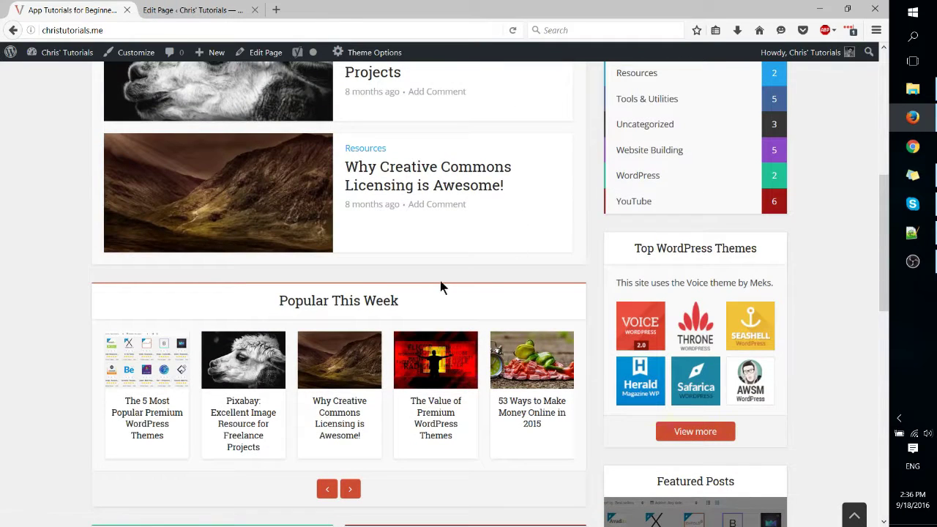
left_click_drag(439, 280, 271, 299)
left_click(258, 299)
triple_click(263, 300)
left_click(263, 301)
left_click_drag(264, 300, 443, 301)
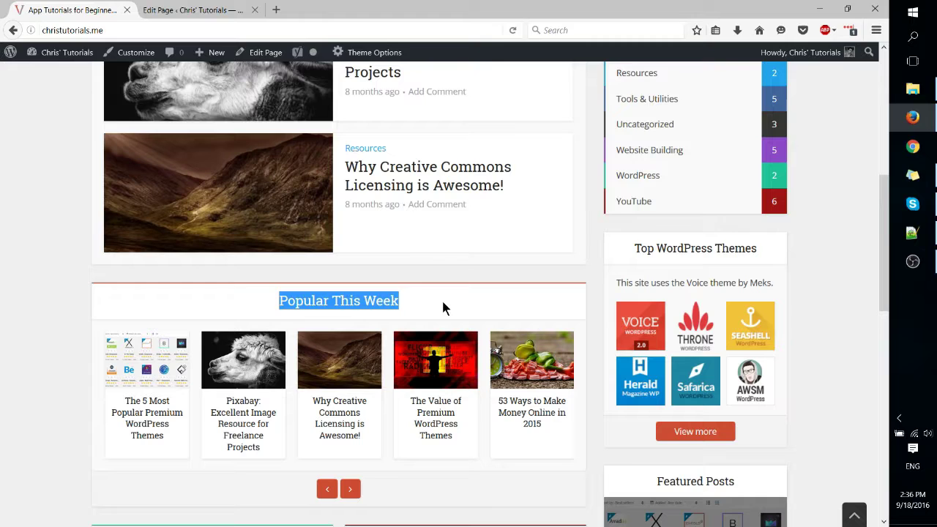
left_click(442, 302)
scroll(443, 303, "up", 3)
scroll(442, 304, "down", 3)
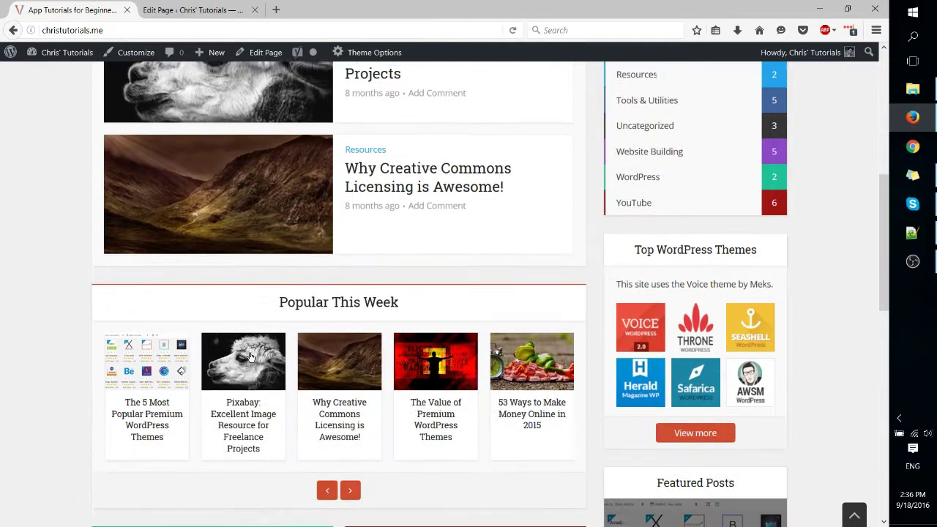
left_click_drag(278, 300, 431, 303)
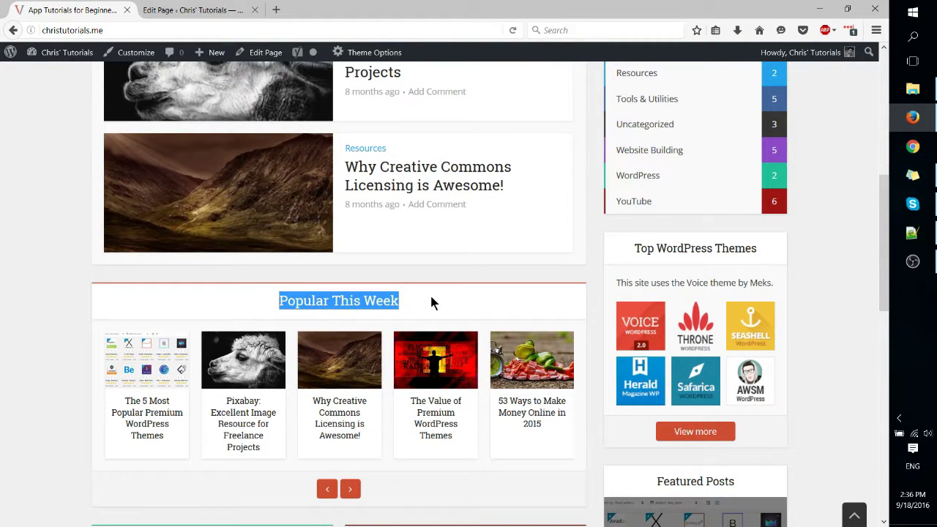
left_click(431, 298)
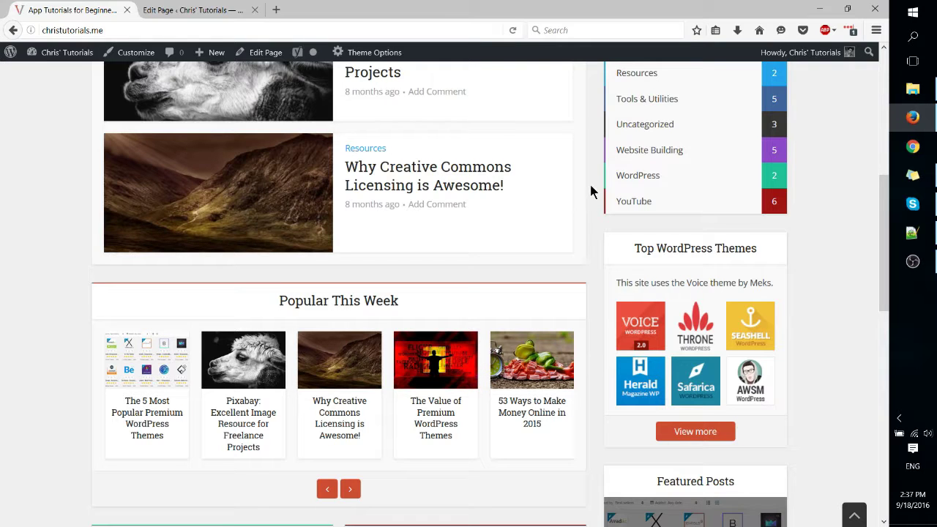
scroll(591, 191, "up", 5)
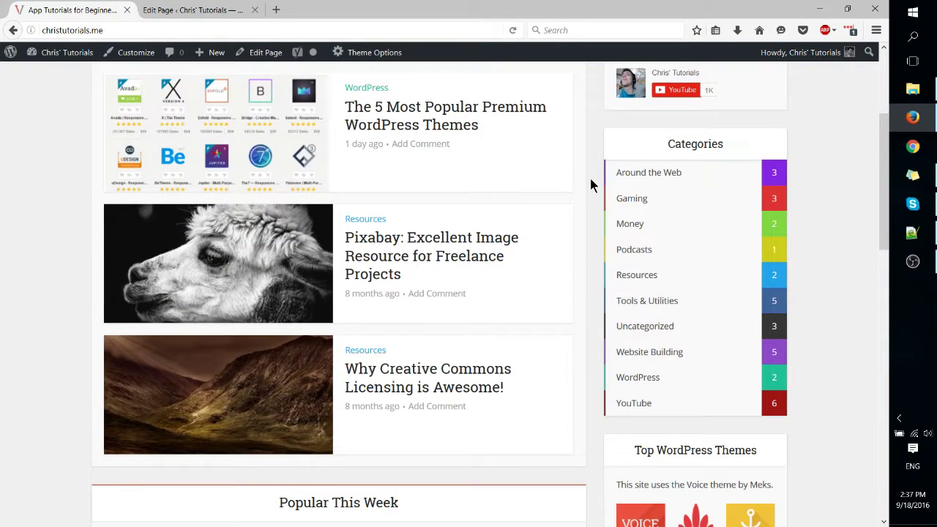
scroll(591, 185, "up", 4)
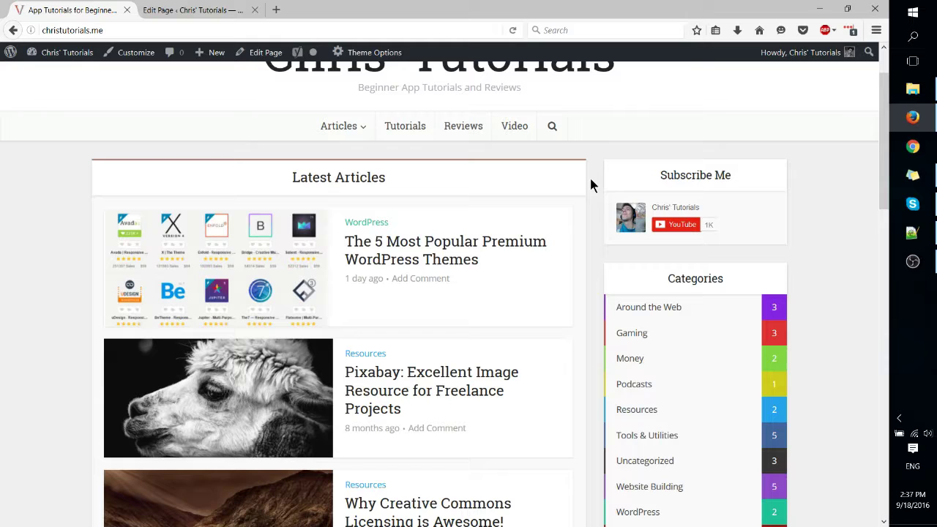
left_click_drag(413, 191, 388, 176)
left_click(255, 172)
left_click(283, 173)
left_click_drag(283, 173, 491, 172)
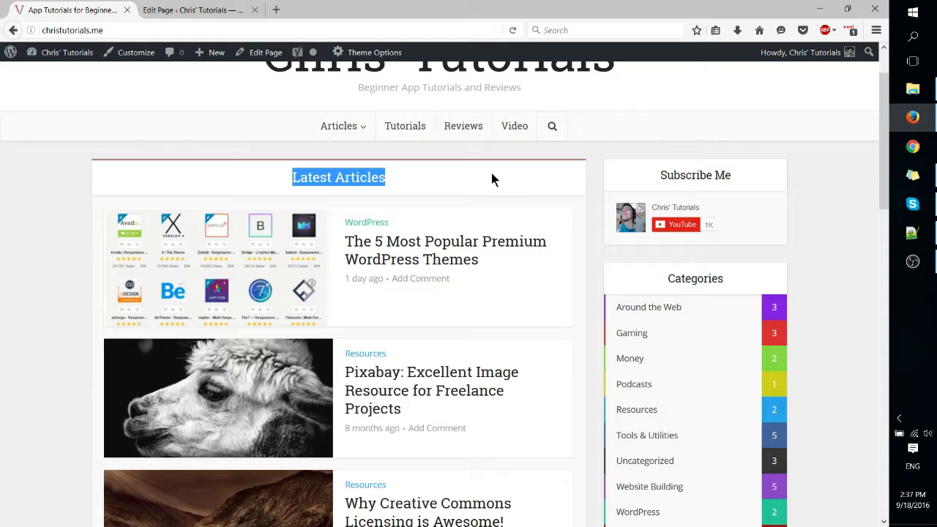
left_click(491, 174)
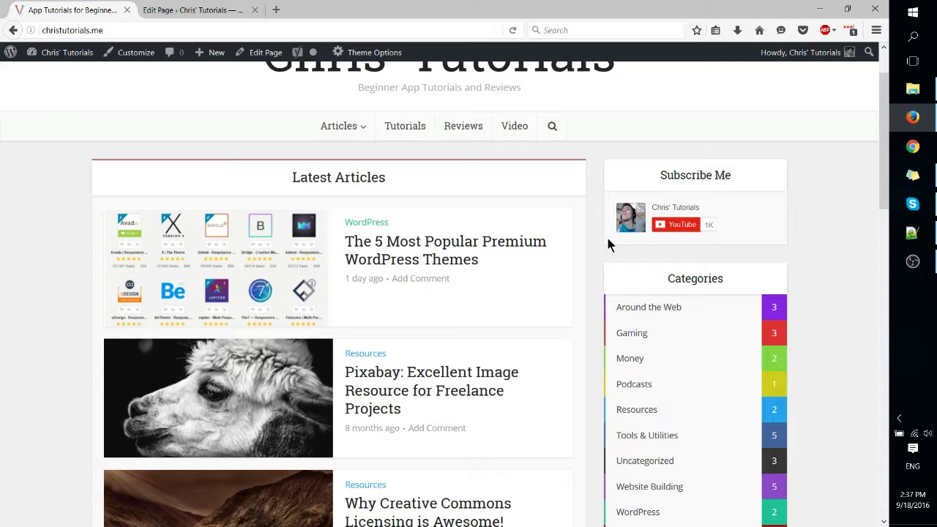
left_click(242, 10)
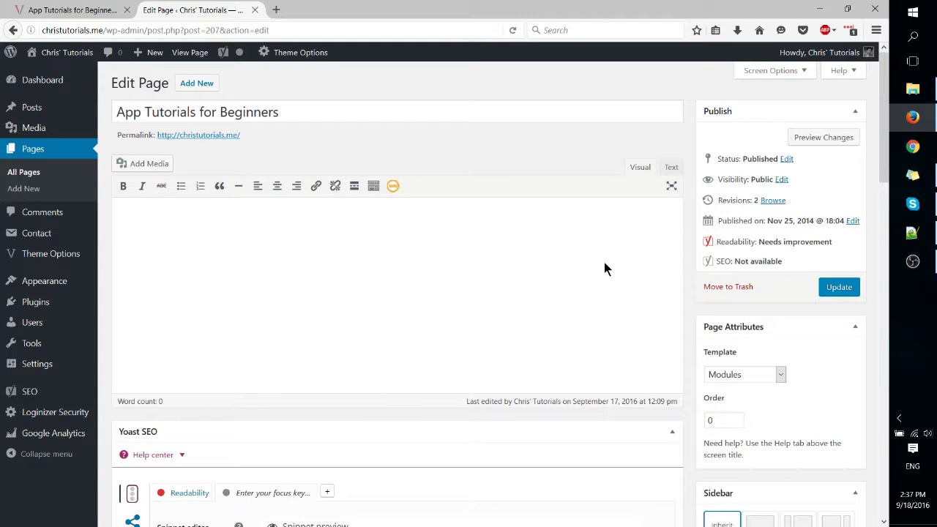
scroll(682, 267, "down", 5)
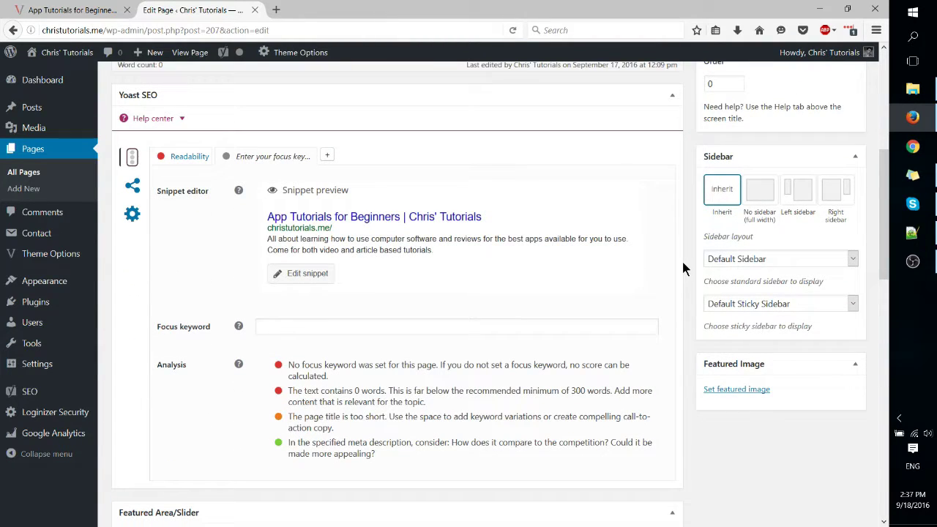
scroll(682, 268, "down", 6)
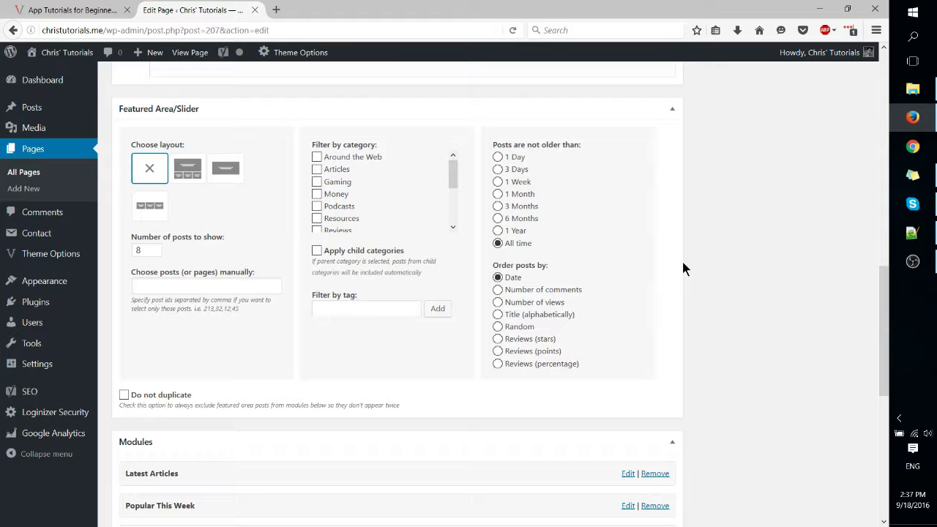
scroll(742, 169, "up", 9)
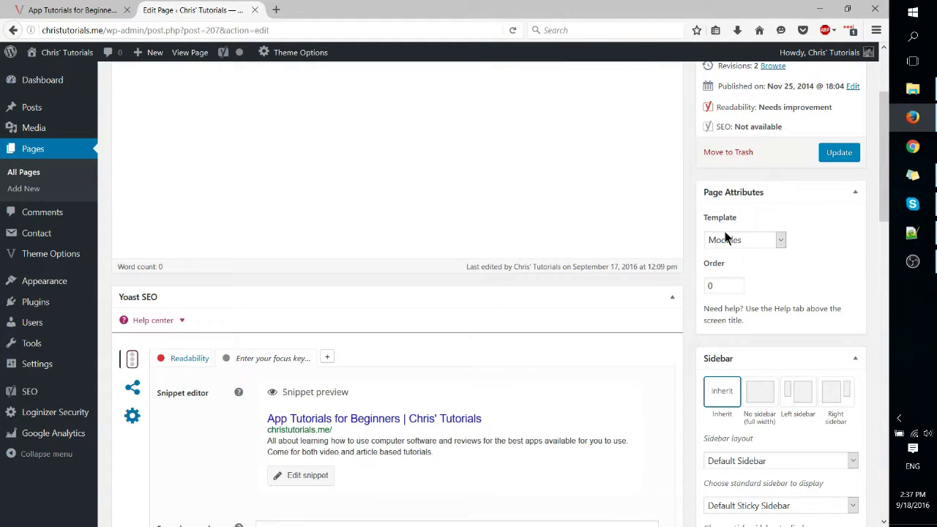
scroll(701, 259, "down", 6)
scroll(110, 212, "down", 2)
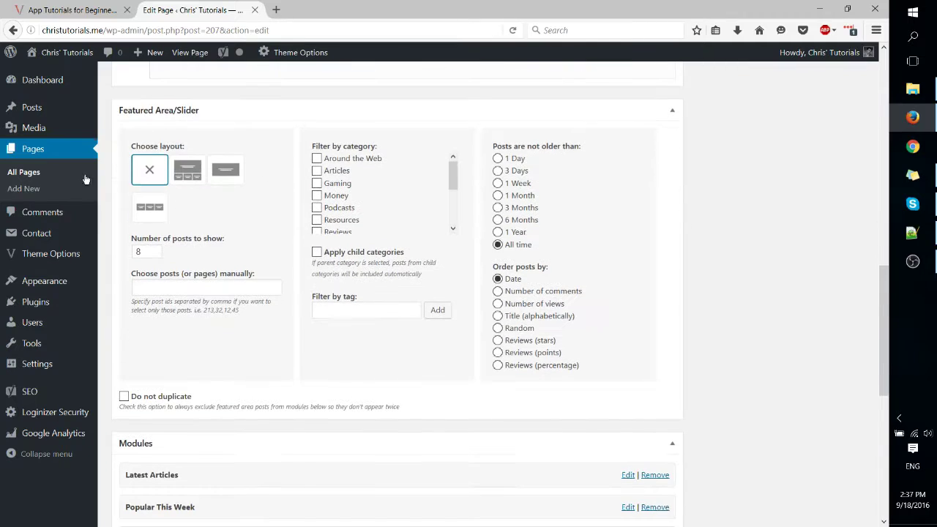
scroll(317, 461, "down", 2)
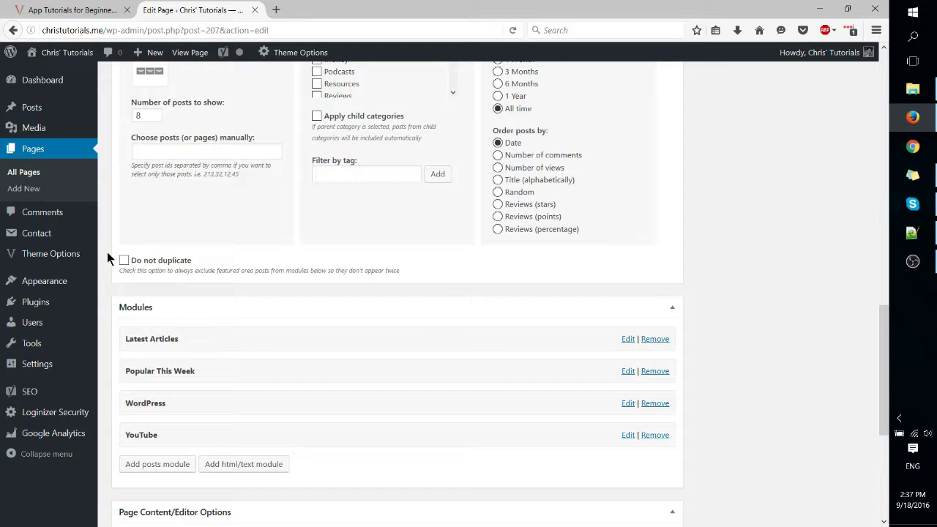
scroll(106, 253, "up", 3)
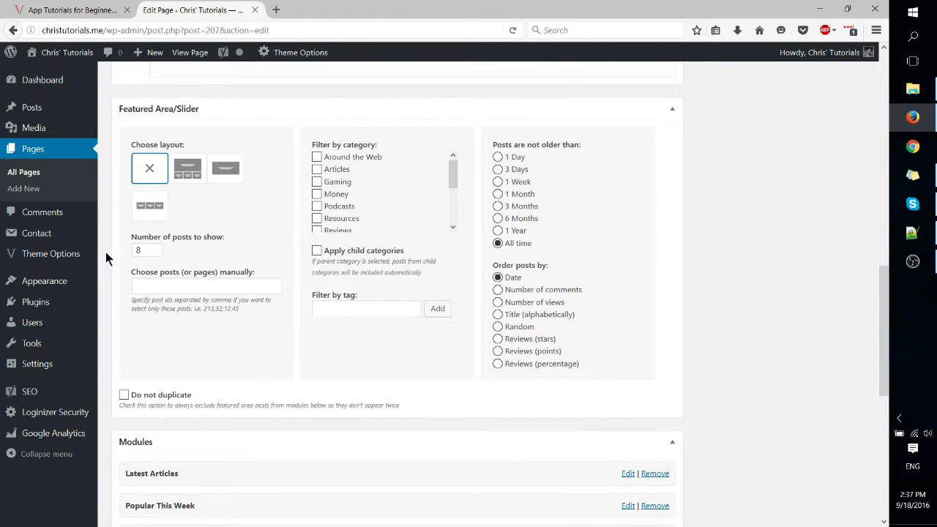
scroll(106, 256, "up", 3)
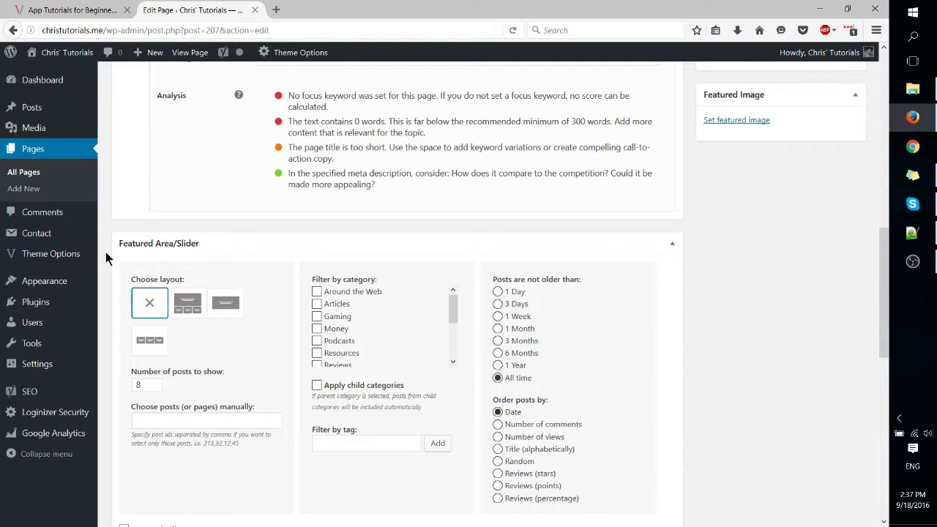
scroll(107, 258, "up", 2)
scroll(117, 261, "down", 9)
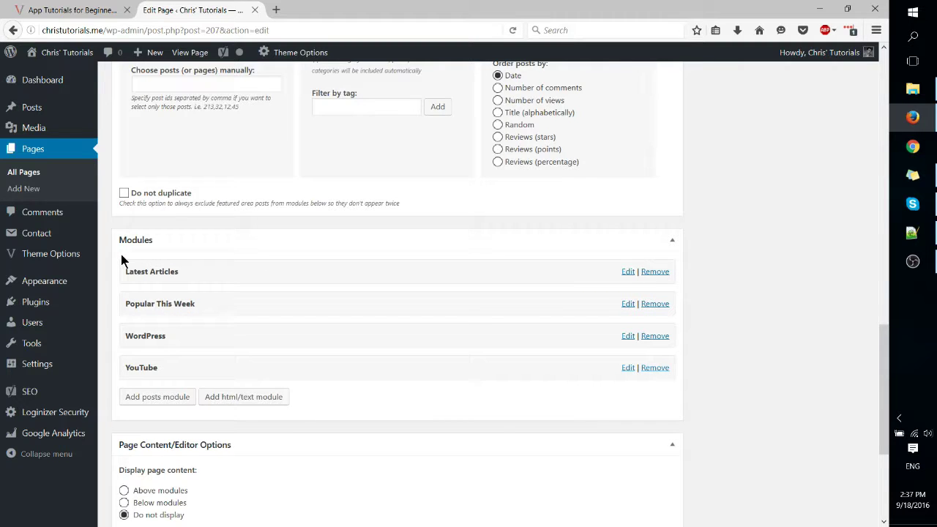
scroll(117, 249, "up", 10)
key("ctrl+Tab")
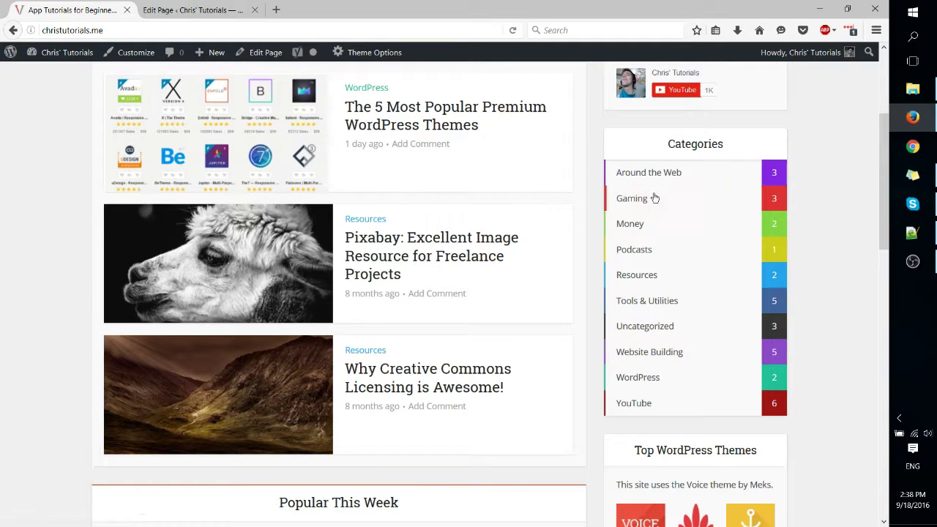
Scroll the Installed Plugins list down to the bundled Meks plugins.
scroll(429, 139, "up", 2)
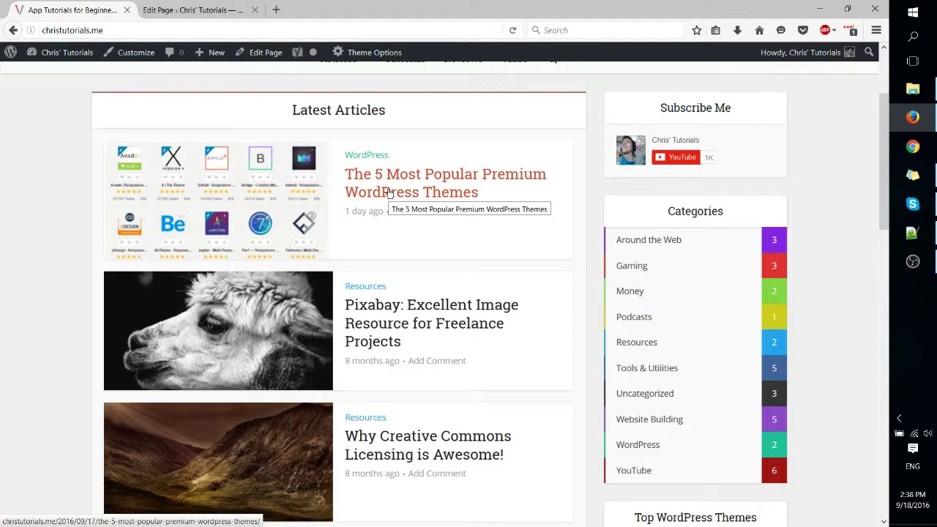
scroll(568, 240, "down", 1)
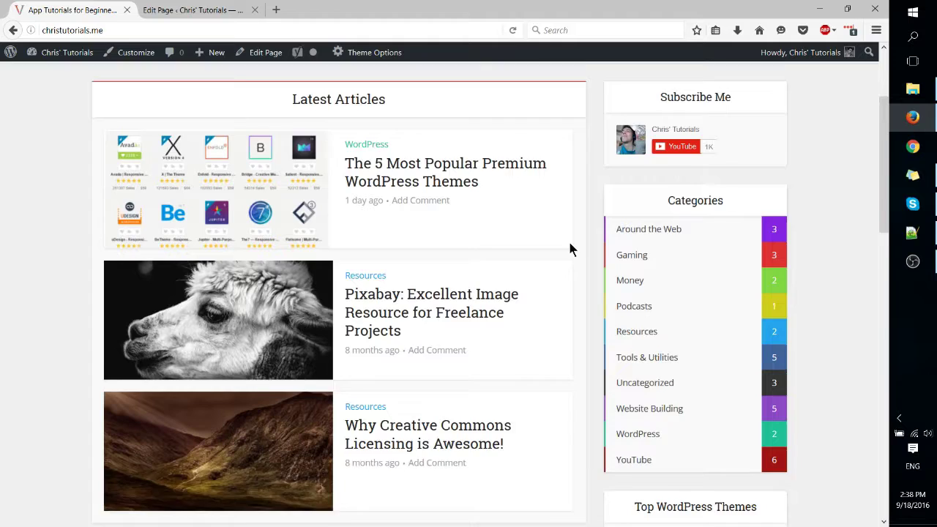
scroll(569, 246, "down", 2)
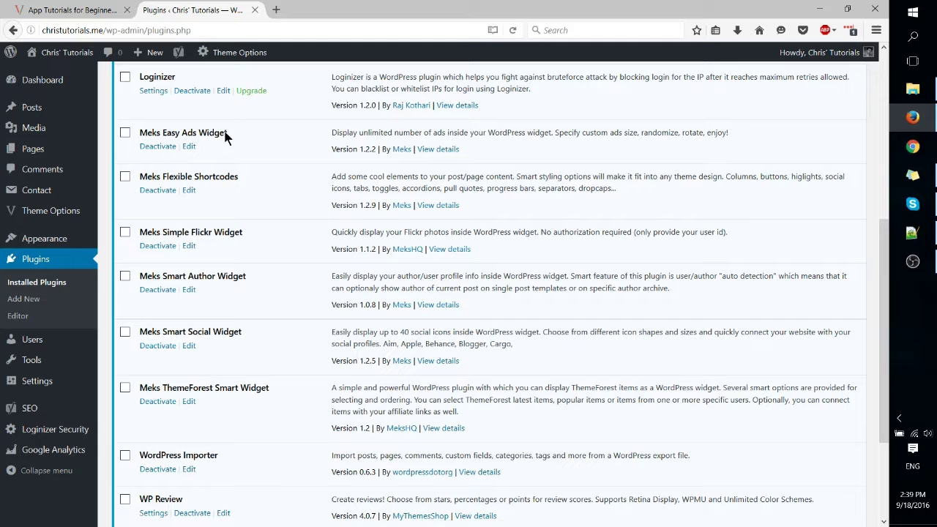
Highlight the Meks Easy Ads Widget and Meks Smart Social Widget entries, then return to the homepage.
left_click_drag(234, 134, 142, 139)
left_click(235, 145)
left_click_drag(138, 332, 284, 327)
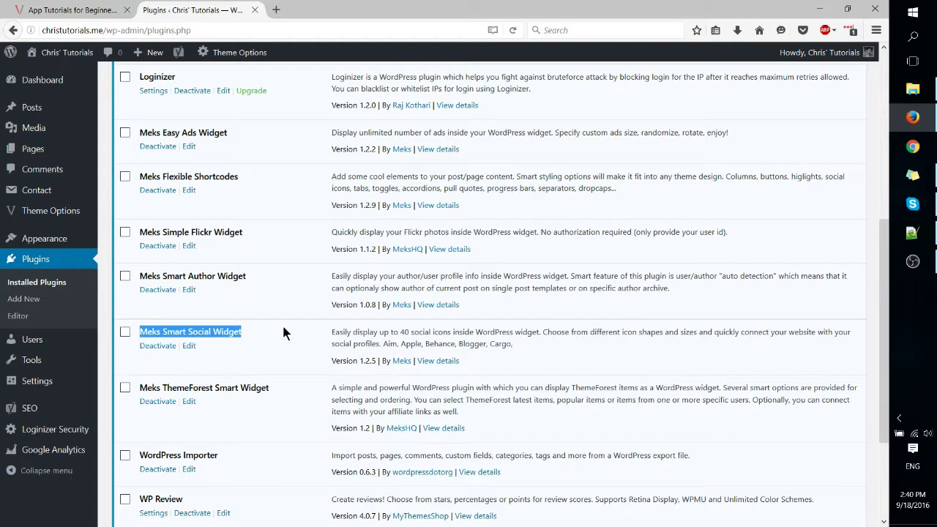
left_click(285, 338)
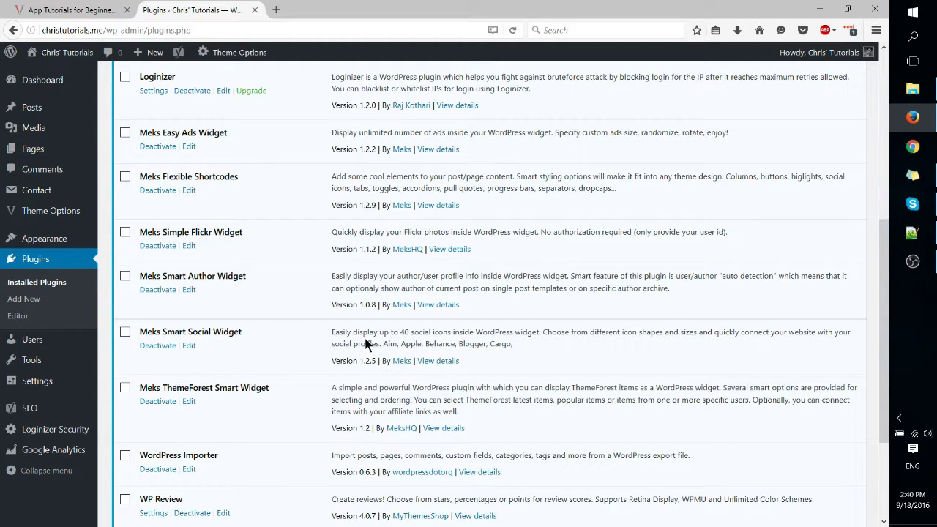
left_click_drag(344, 330, 502, 335)
left_click(505, 347)
mouse_move(64, 243)
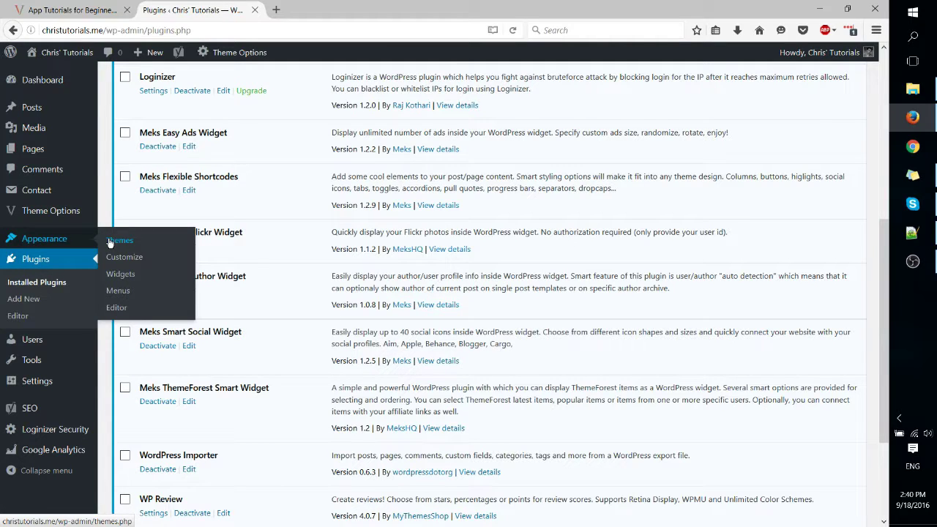
left_click(73, 10)
scroll(666, 207, "down", 6)
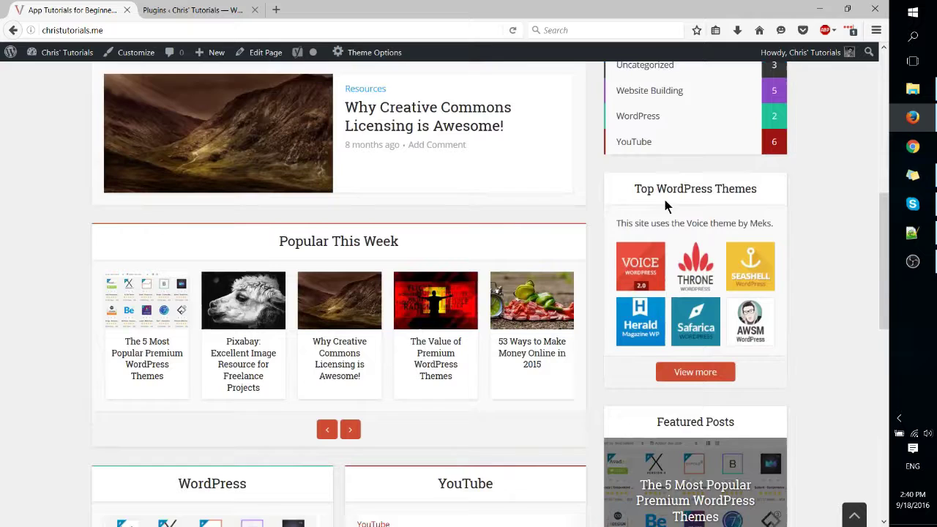
left_click_drag(634, 183, 767, 190)
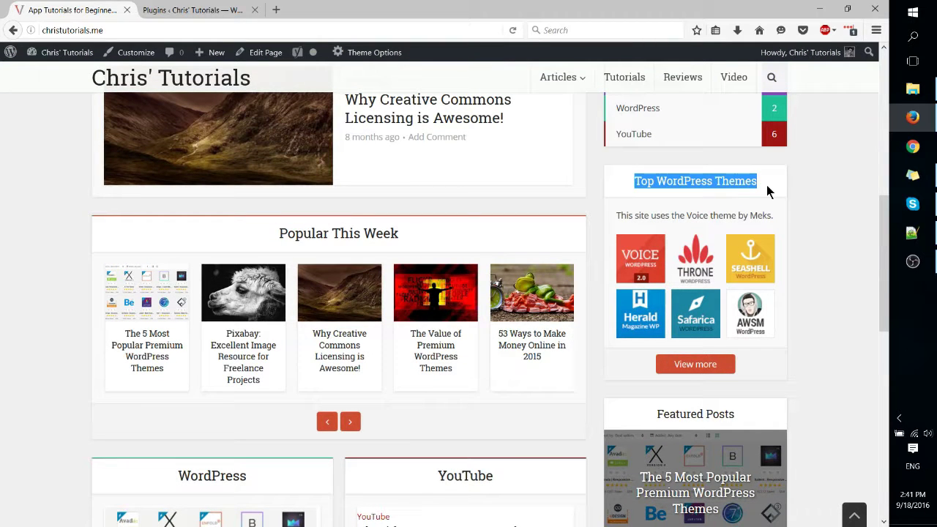
left_click(767, 188)
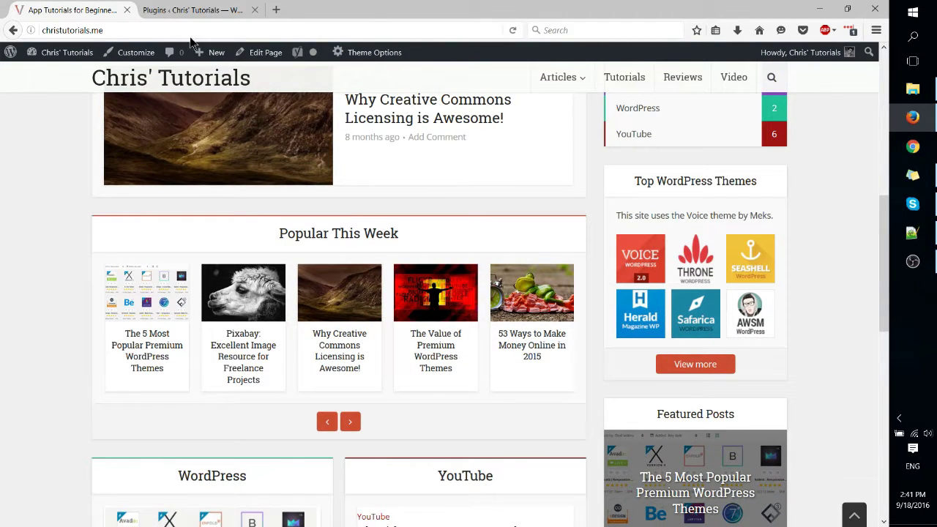
left_click(193, 10)
key("ctrl+Tab")
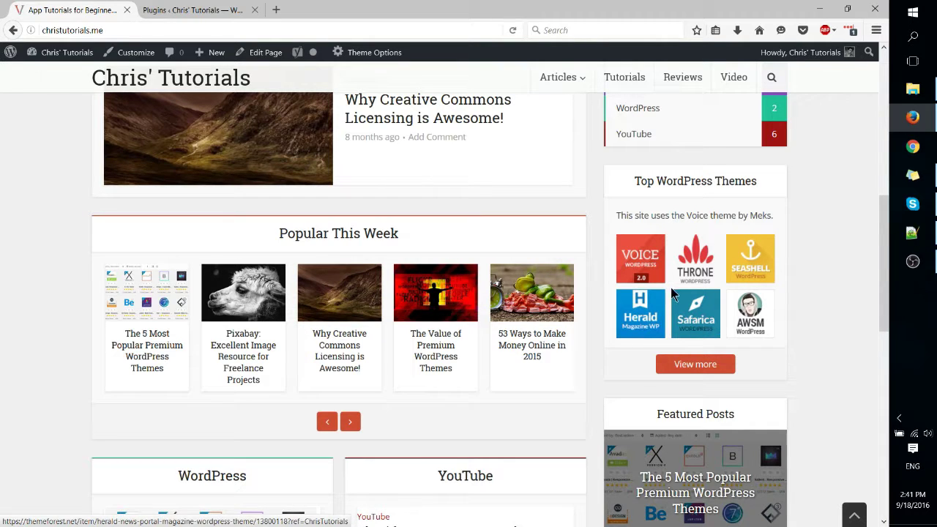
scroll(796, 306, "up", 6)
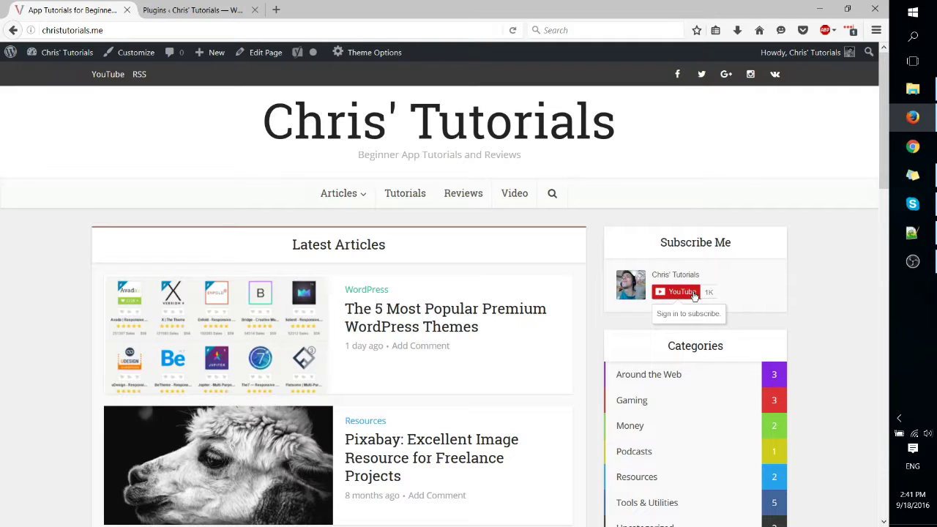
scroll(693, 295, "down", 6)
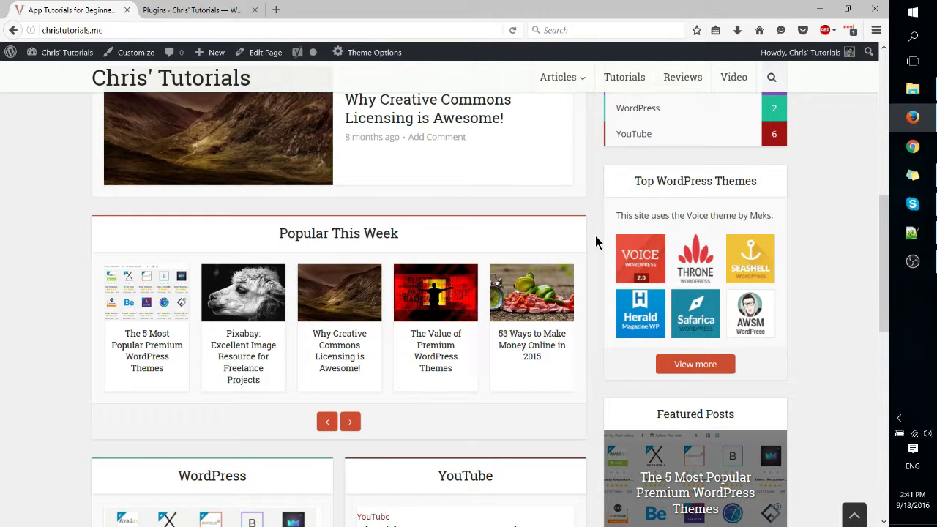
scroll(539, 412, "up", 5)
scroll(578, 319, "down", 1)
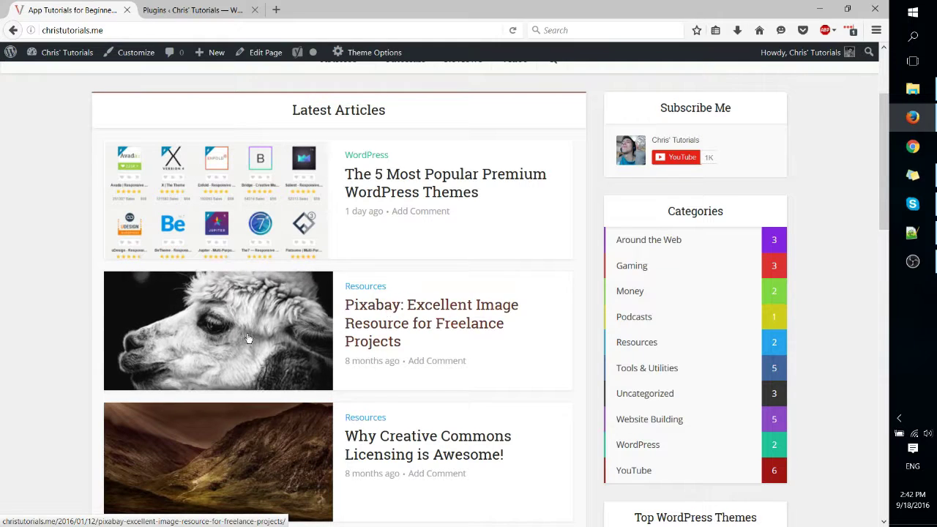
Open the Pixabay article and scroll down to its share buttons and previous/next post links.
left_click(359, 326)
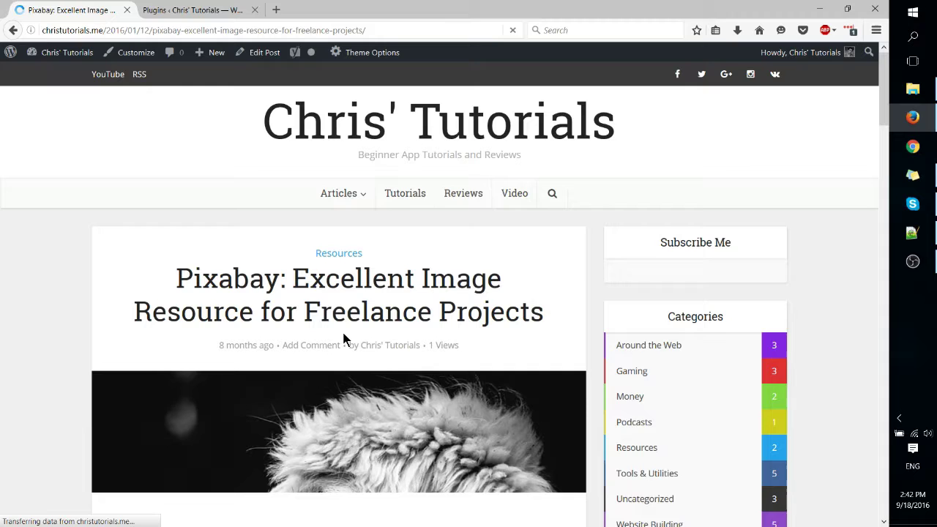
scroll(401, 296, "down", 3)
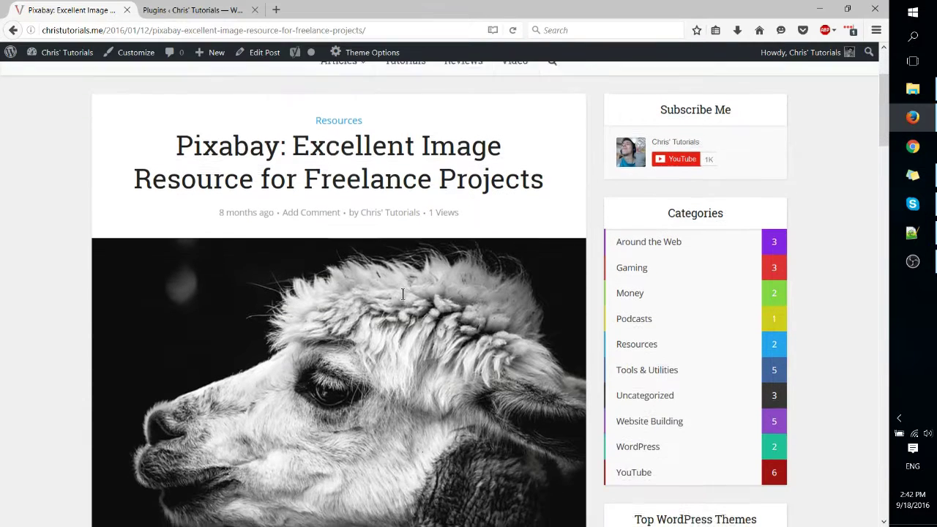
scroll(398, 300, "down", 2)
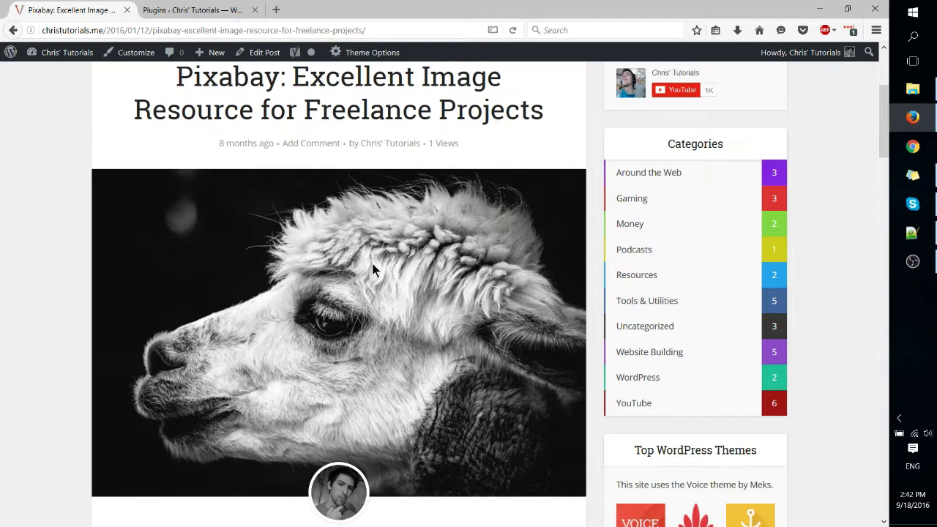
scroll(316, 285, "down", 2)
scroll(319, 278, "down", 2)
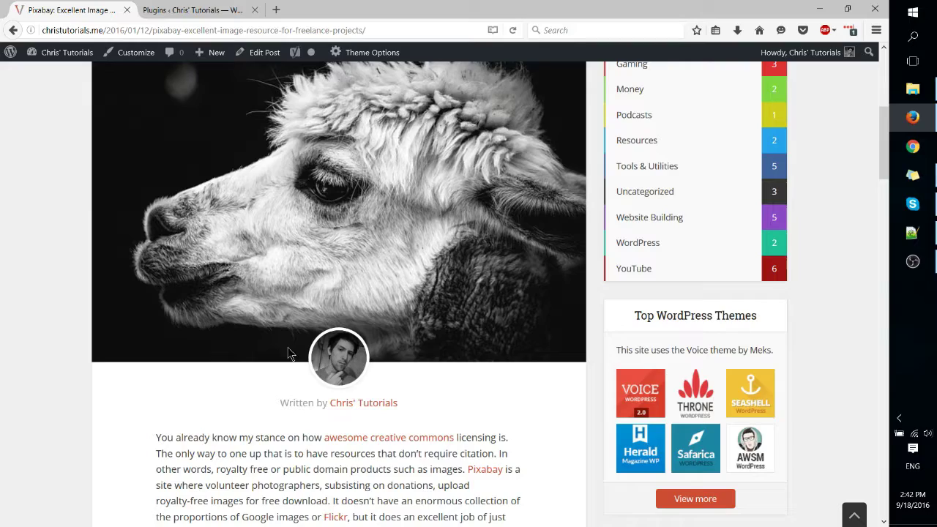
scroll(343, 377, "down", 12)
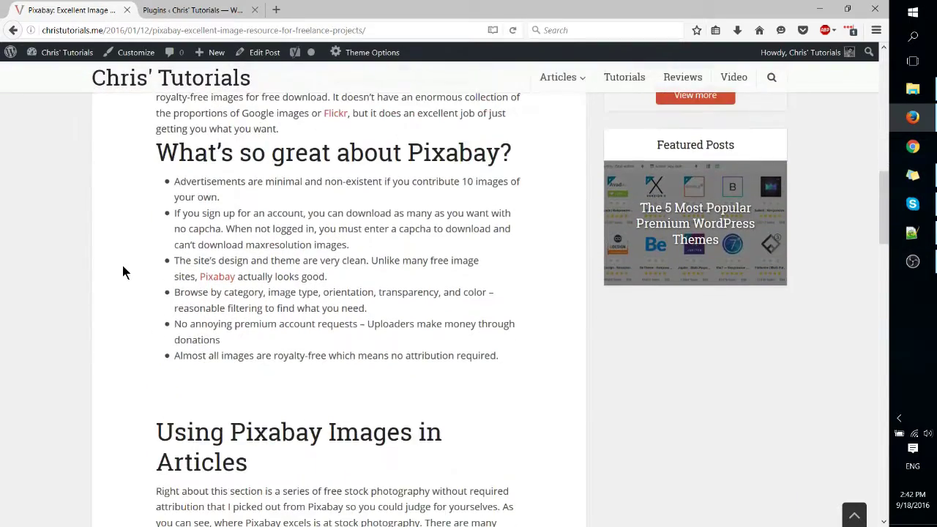
scroll(123, 272, "down", 12)
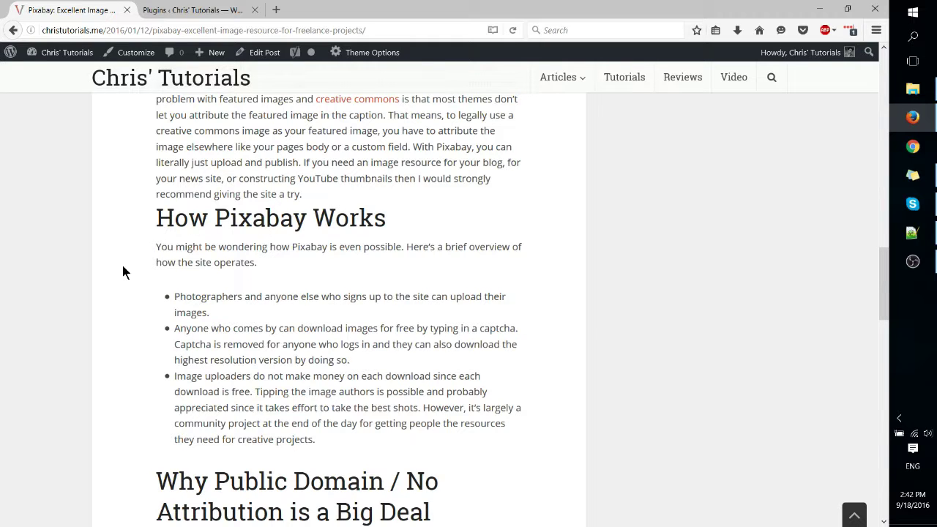
scroll(123, 273, "down", 11)
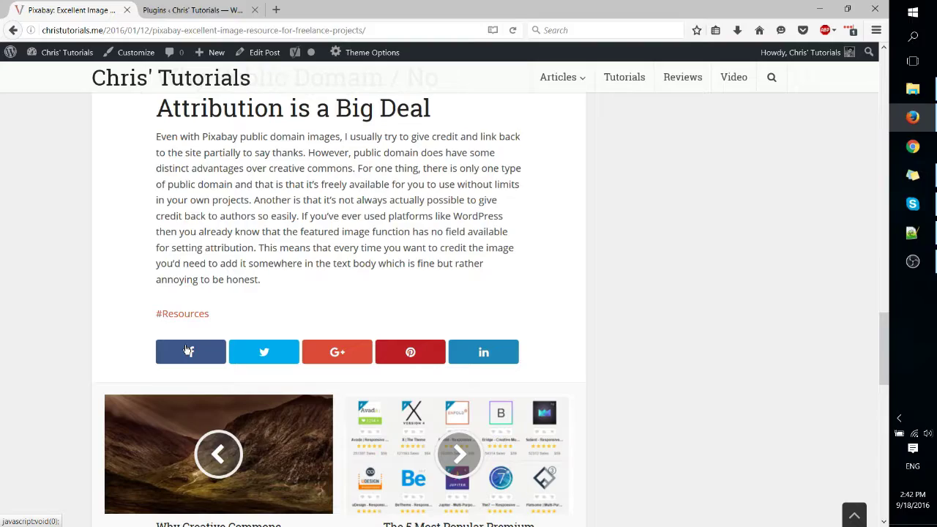
scroll(566, 335, "up", 10)
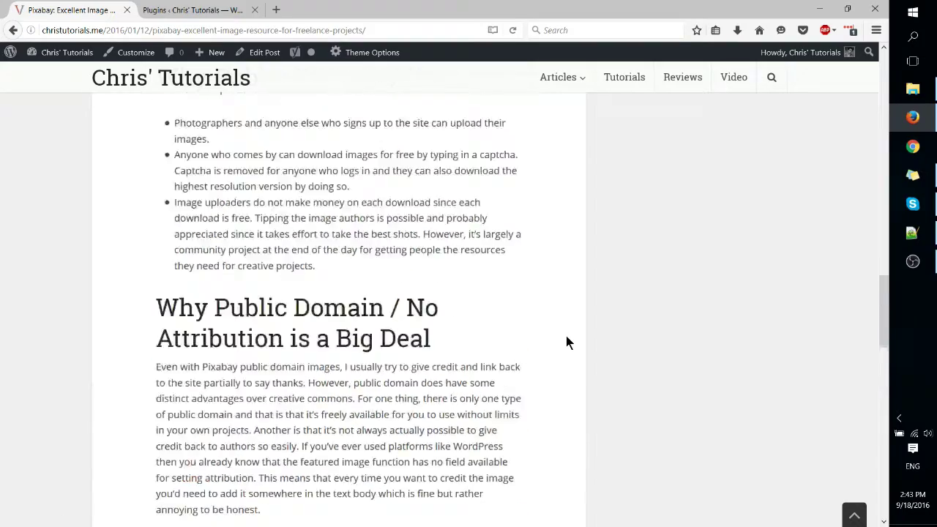
scroll(565, 342, "up", 5)
scroll(566, 342, "down", 6)
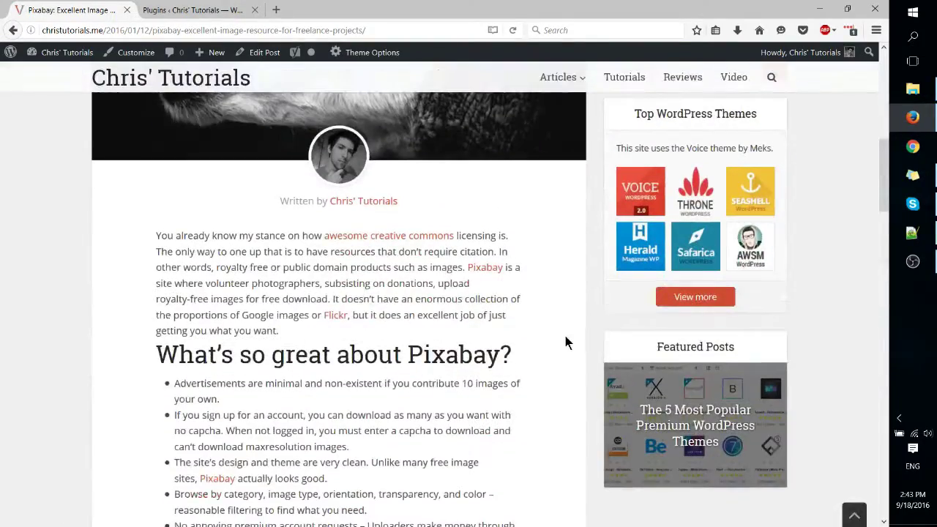
scroll(566, 341, "down", 10)
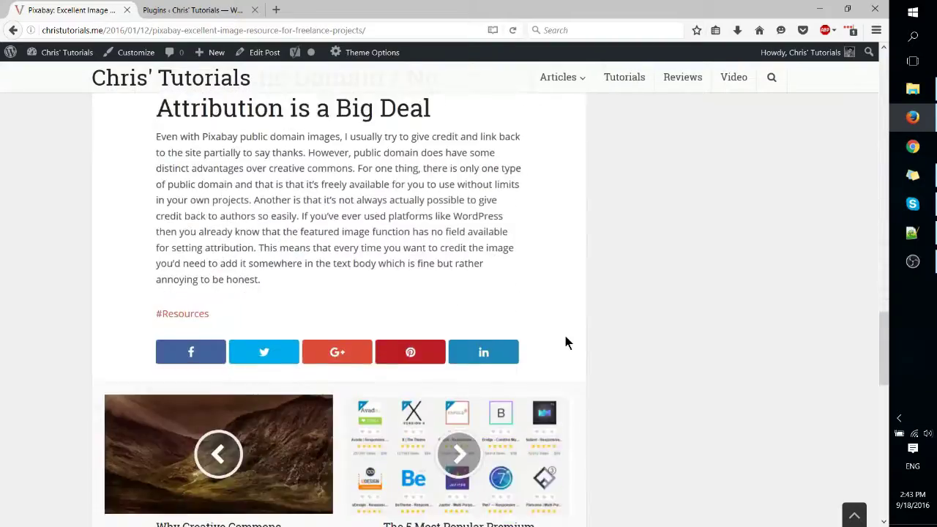
scroll(565, 342, "up", 5)
scroll(164, 186, "up", 10)
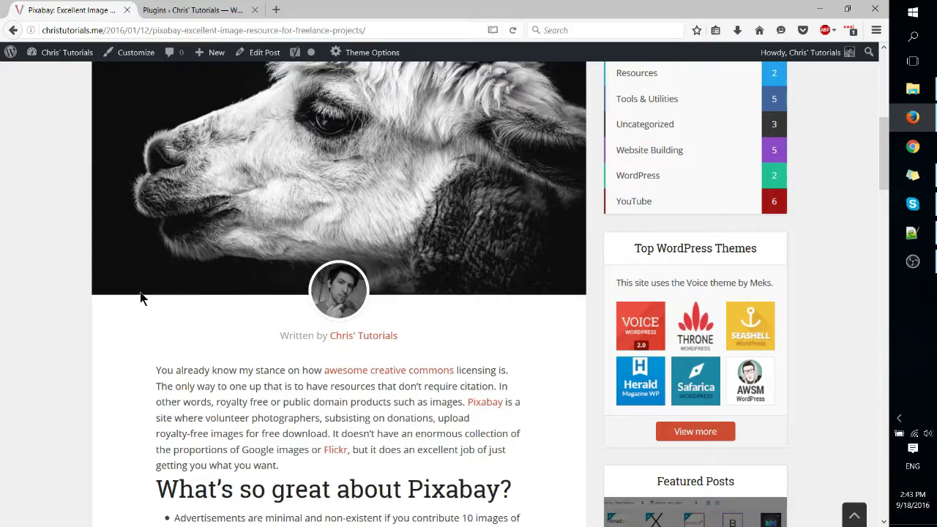
scroll(593, 194, "up", 3)
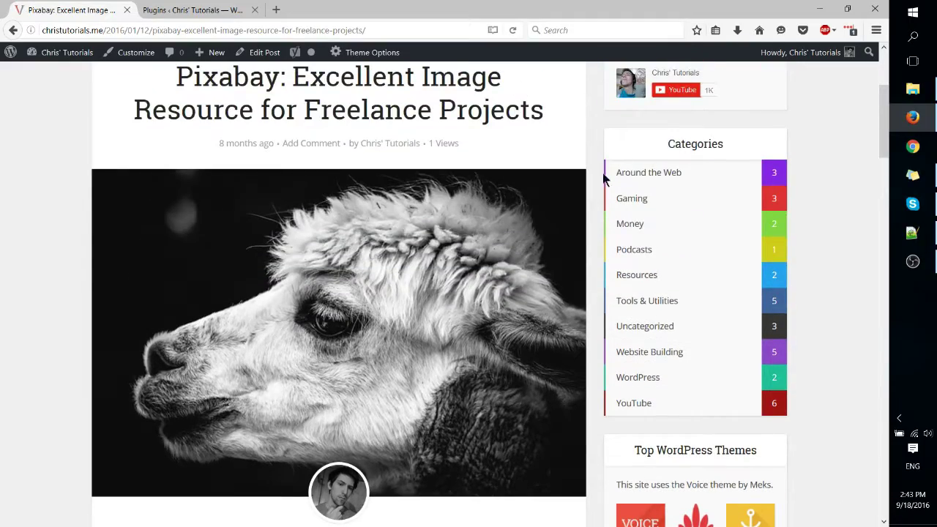
scroll(590, 216, "down", 12)
scroll(455, 243, "down", 3)
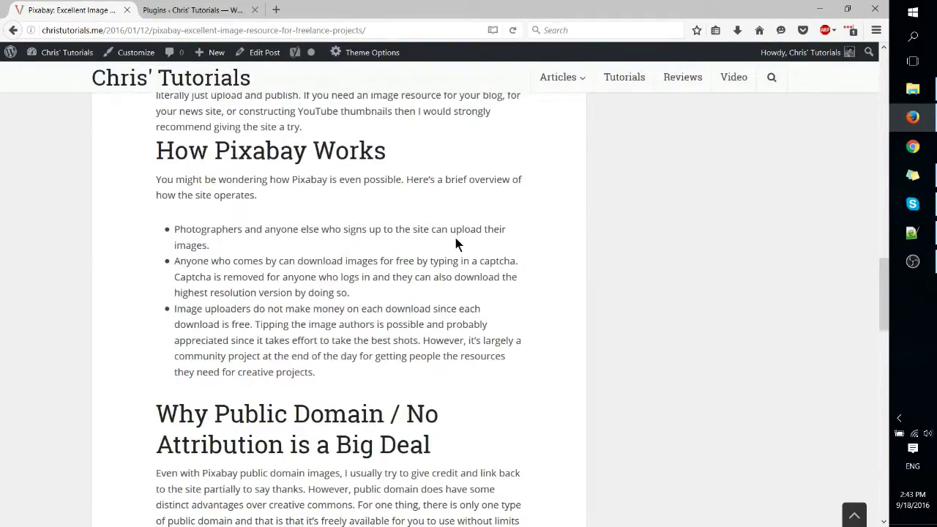
scroll(455, 243, "down", 5)
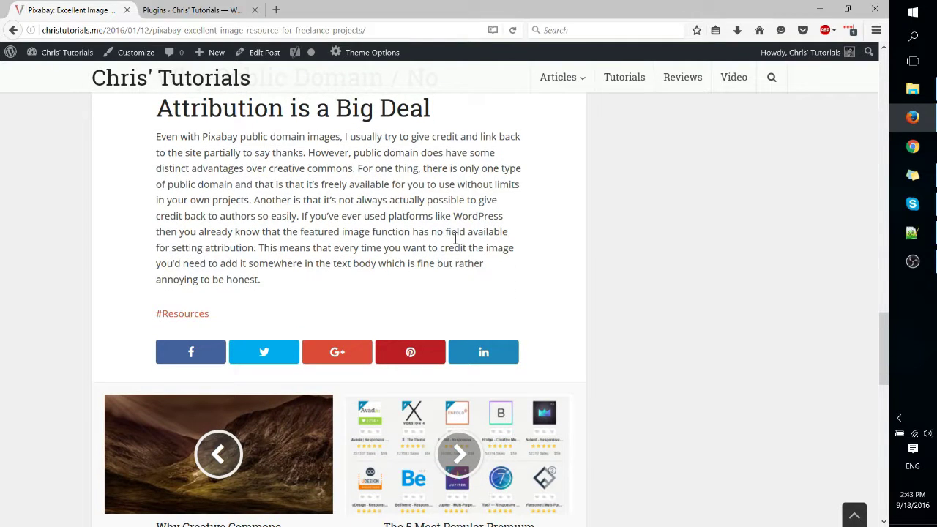
scroll(454, 237, "down", 3)
Scroll to the author box and highlight its About the author heading.
scroll(577, 226, "down", 3)
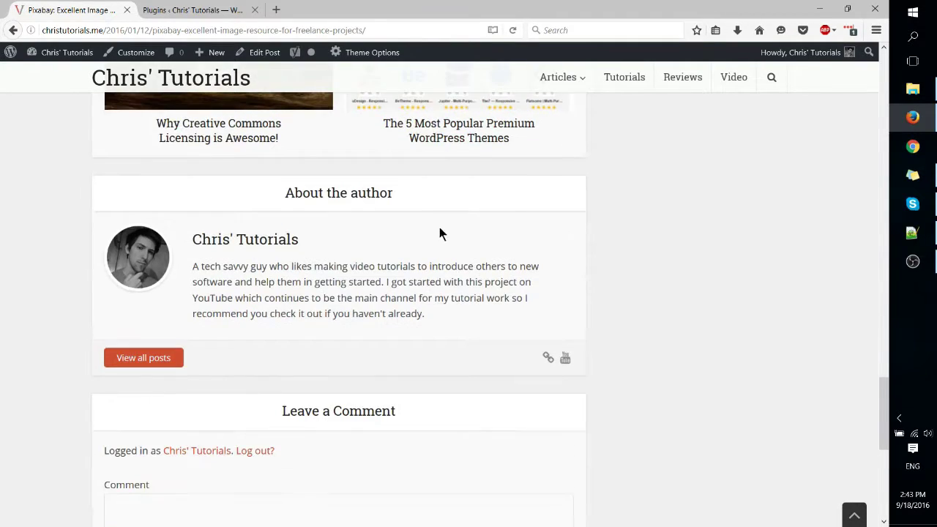
left_click_drag(267, 211, 435, 192)
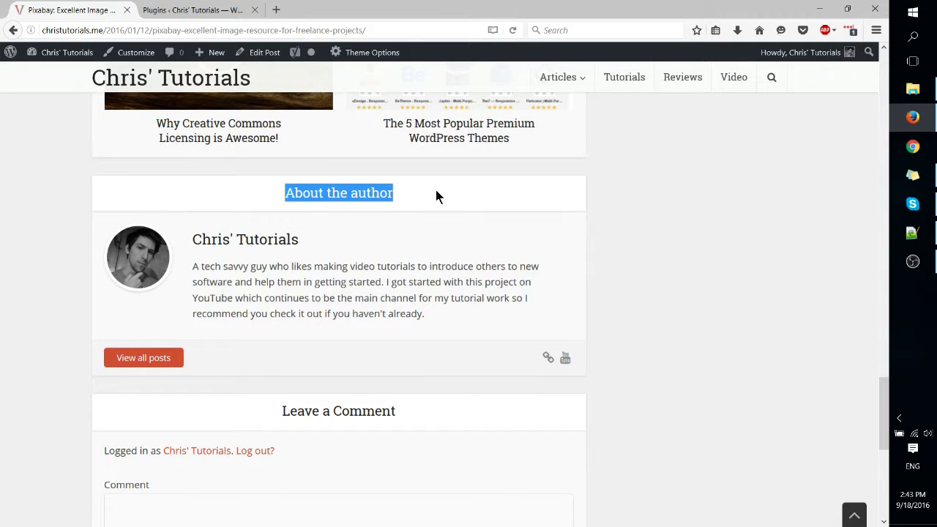
left_click(436, 192)
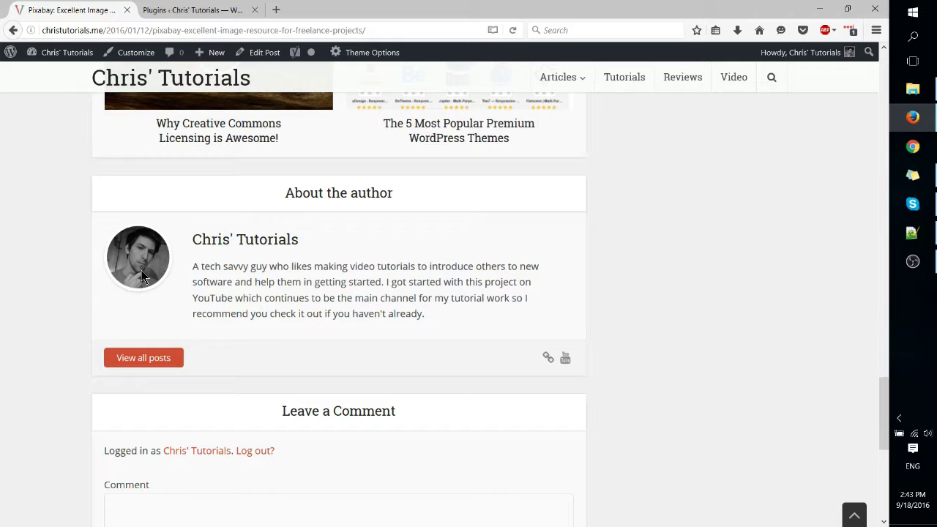
left_click(548, 360)
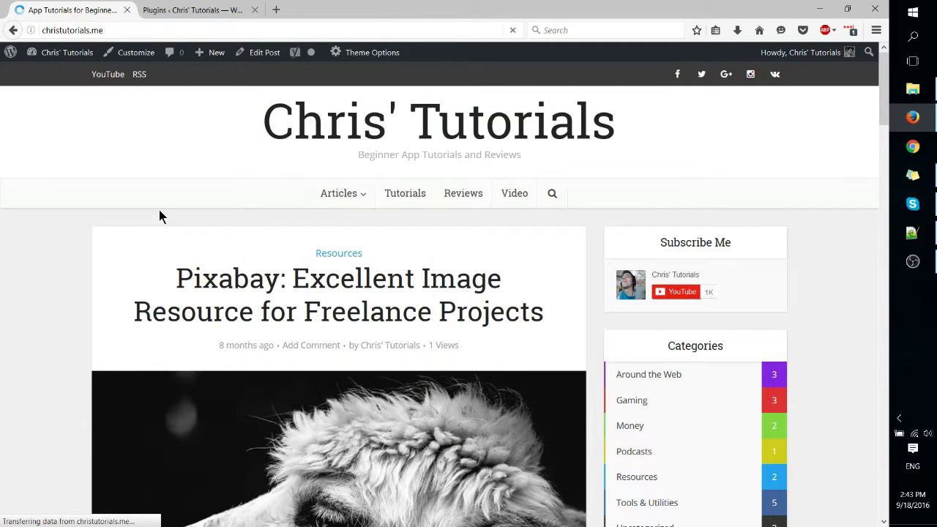